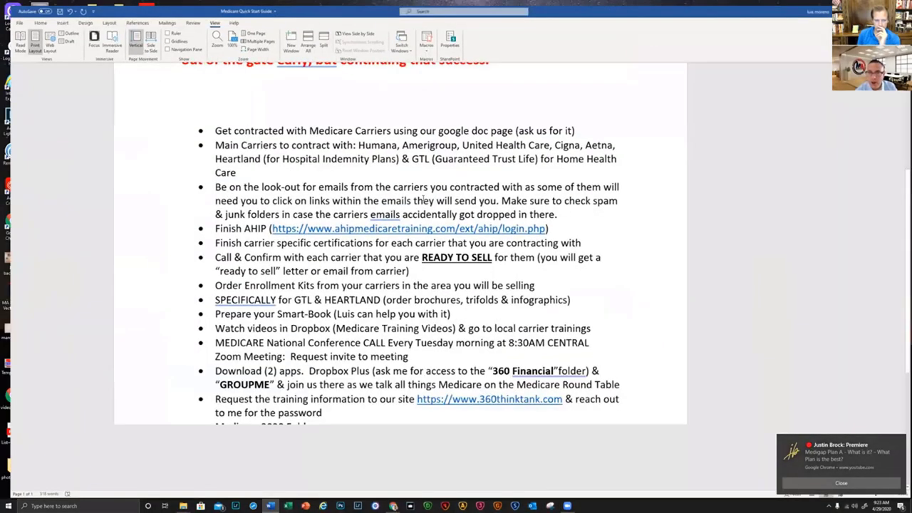
scroll(424, 198, "down", 1)
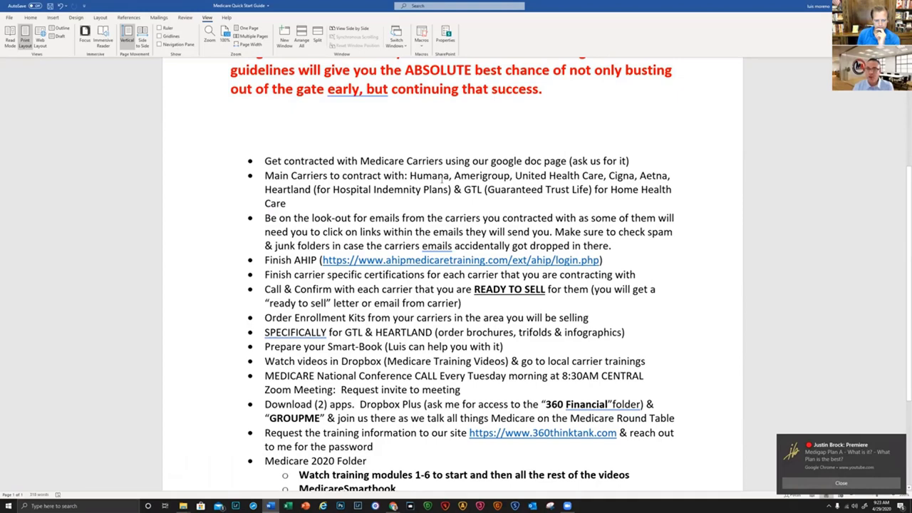
scroll(487, 180, "down", 1)
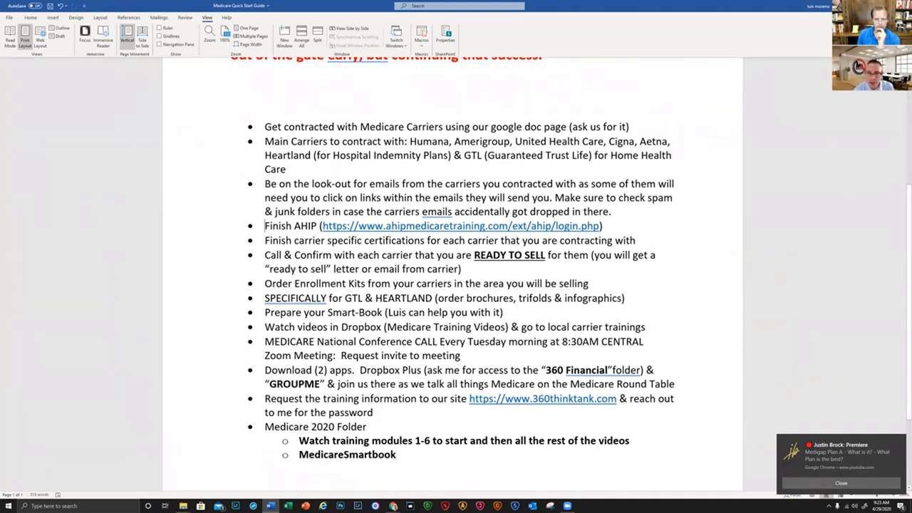
Highlight the Finish AHIP, Call & Confirm READY TO SELL, and Order Enrollment Kits bullets in turn
triple_click(523, 226)
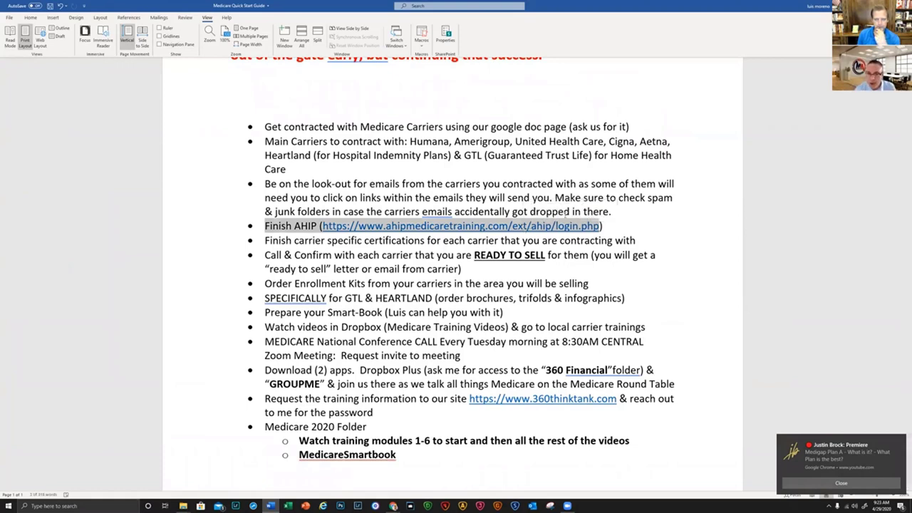
scroll(406, 241, "down", 1)
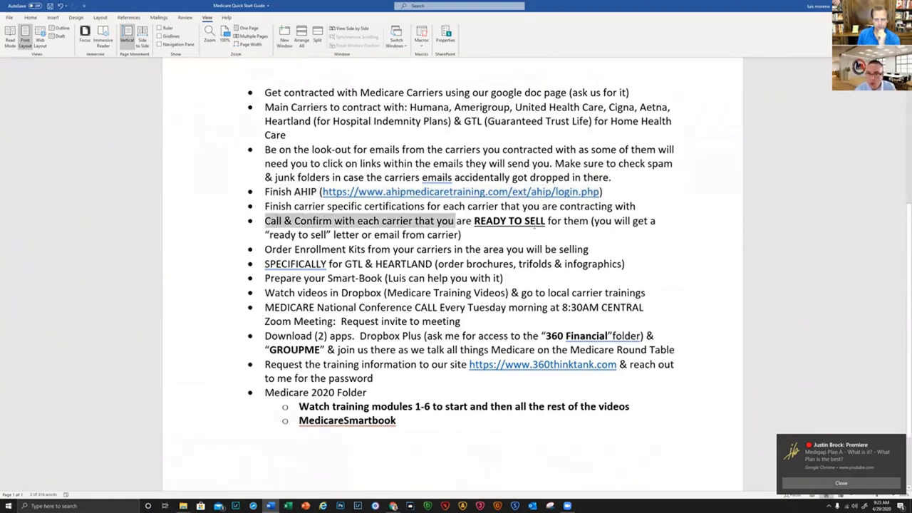
left_click_drag(264, 223, 568, 228)
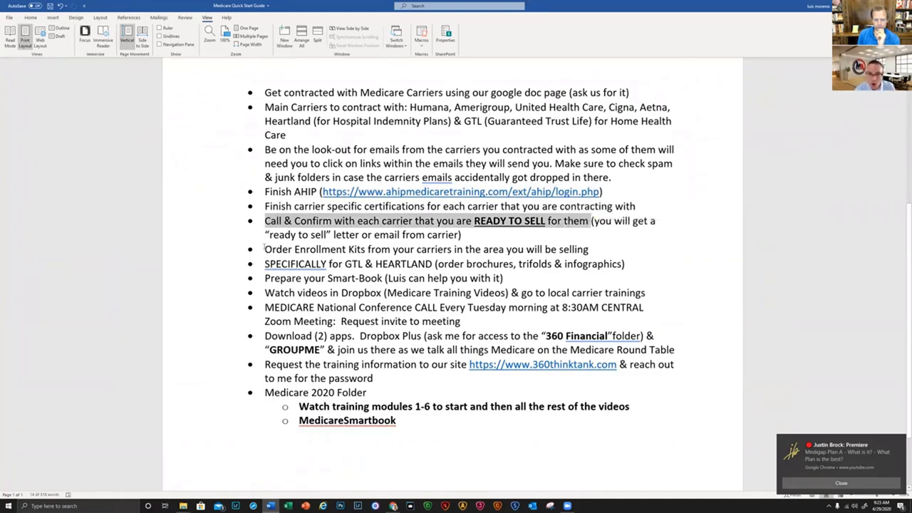
left_click_drag(264, 248, 589, 250)
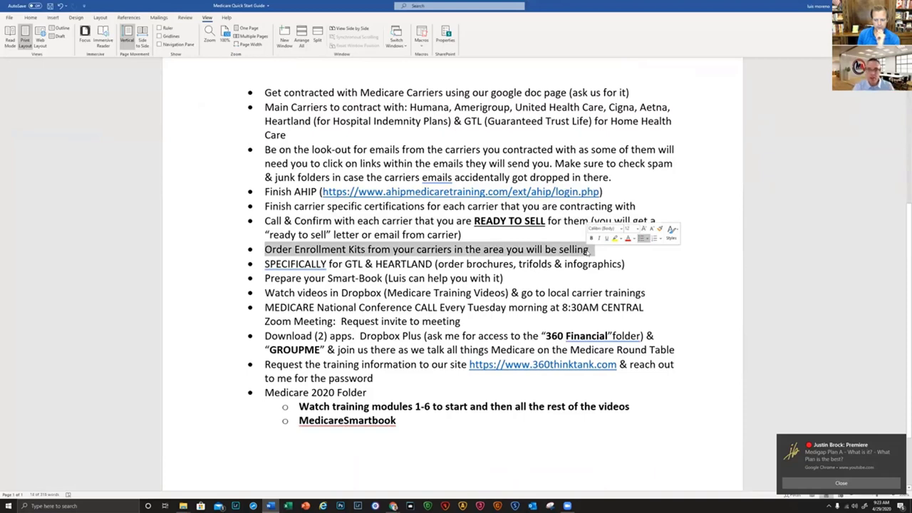
scroll(456, 256, "down", 1)
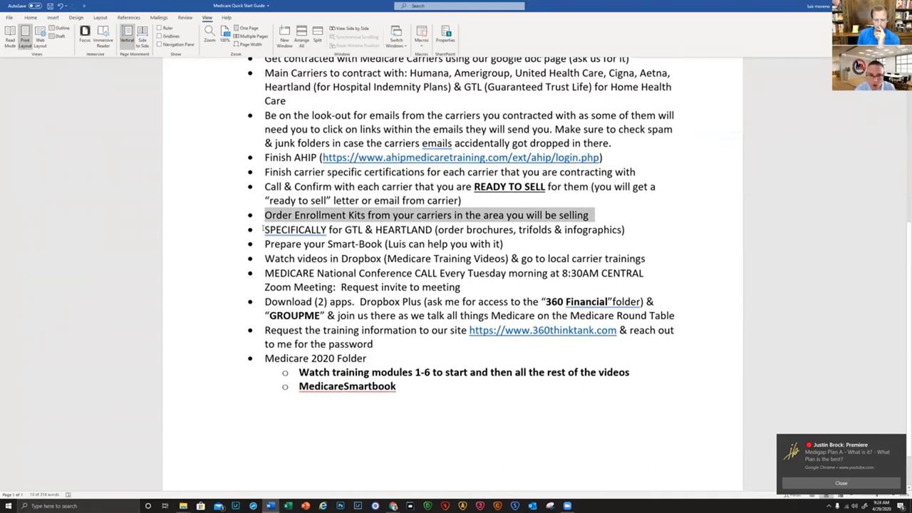
Highlight the 'SPECIFICALLY for GTL & HEARTLAND' brochures and trifolds bullet
left_click_drag(263, 229, 626, 226)
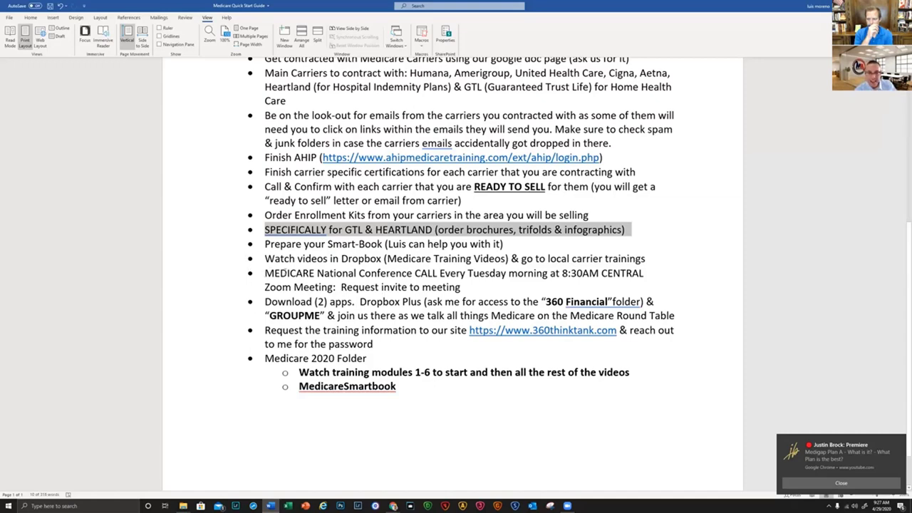
left_click_drag(265, 273, 469, 291)
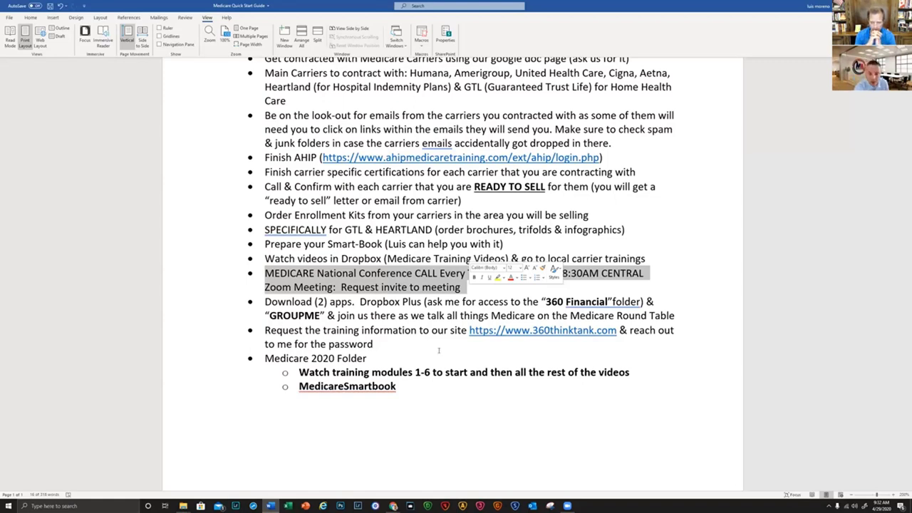
left_click_drag(299, 388, 403, 391)
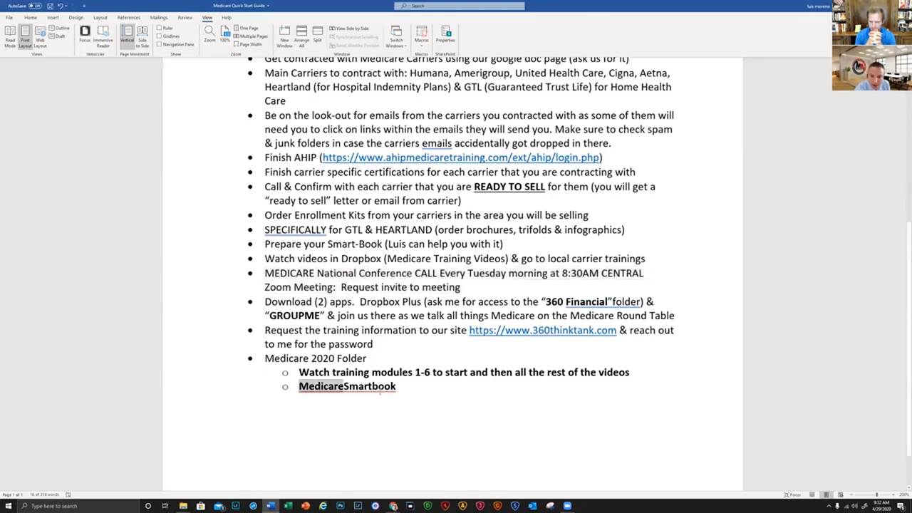